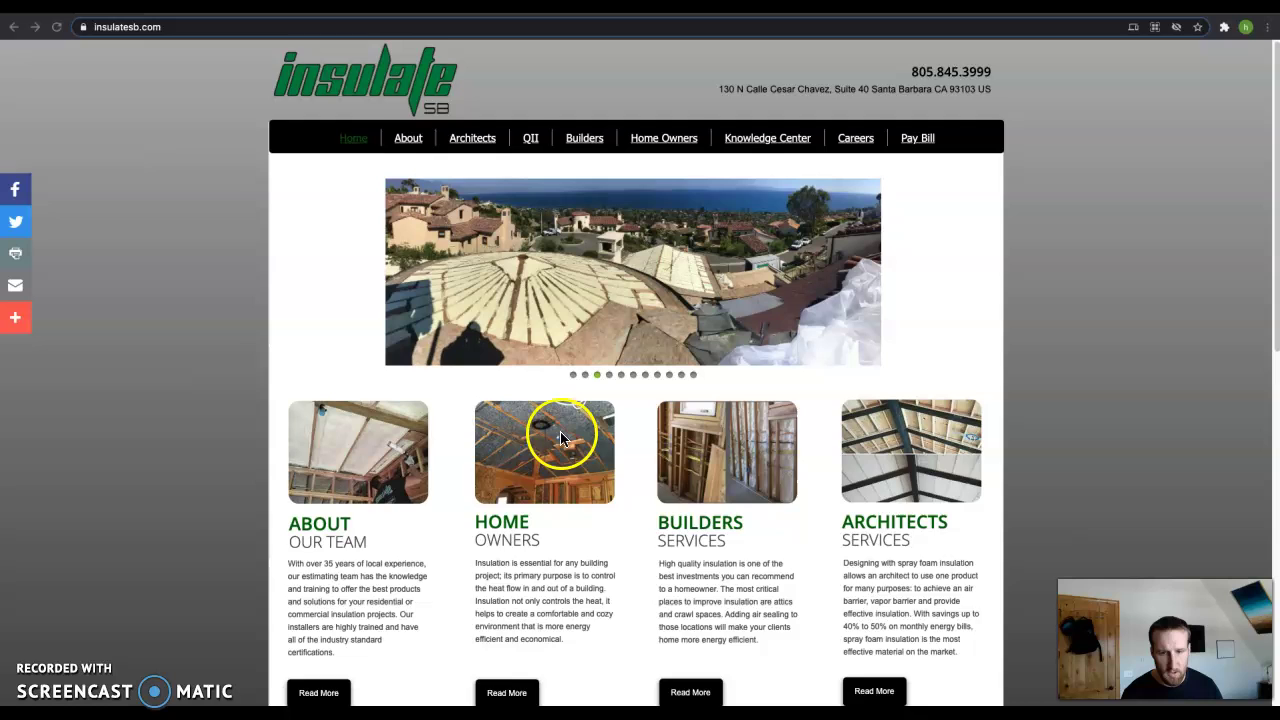
Scroll the insulatesb.com SEOquake report to its keyword density table: 381 words, 'insulation' at 2.89%.
scroll(537, 575, down, 3)
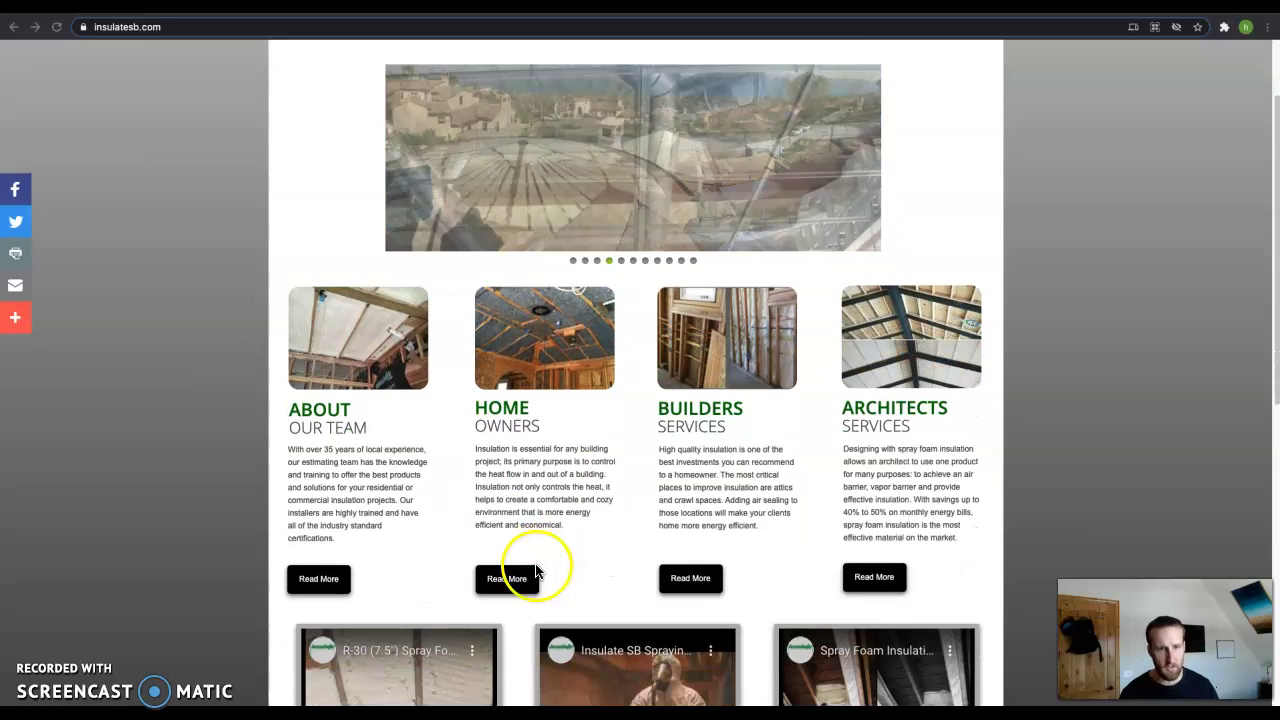
scroll(700, 580, down, 2)
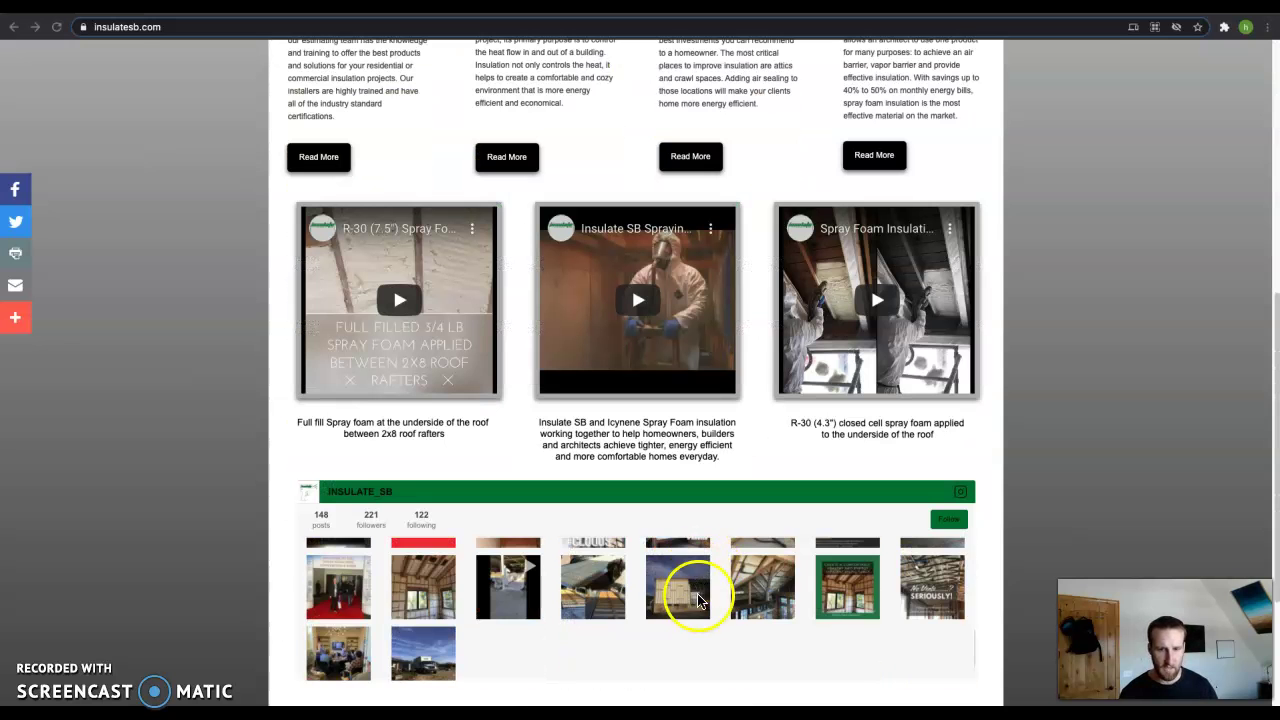
scroll(951, 466, up, 5)
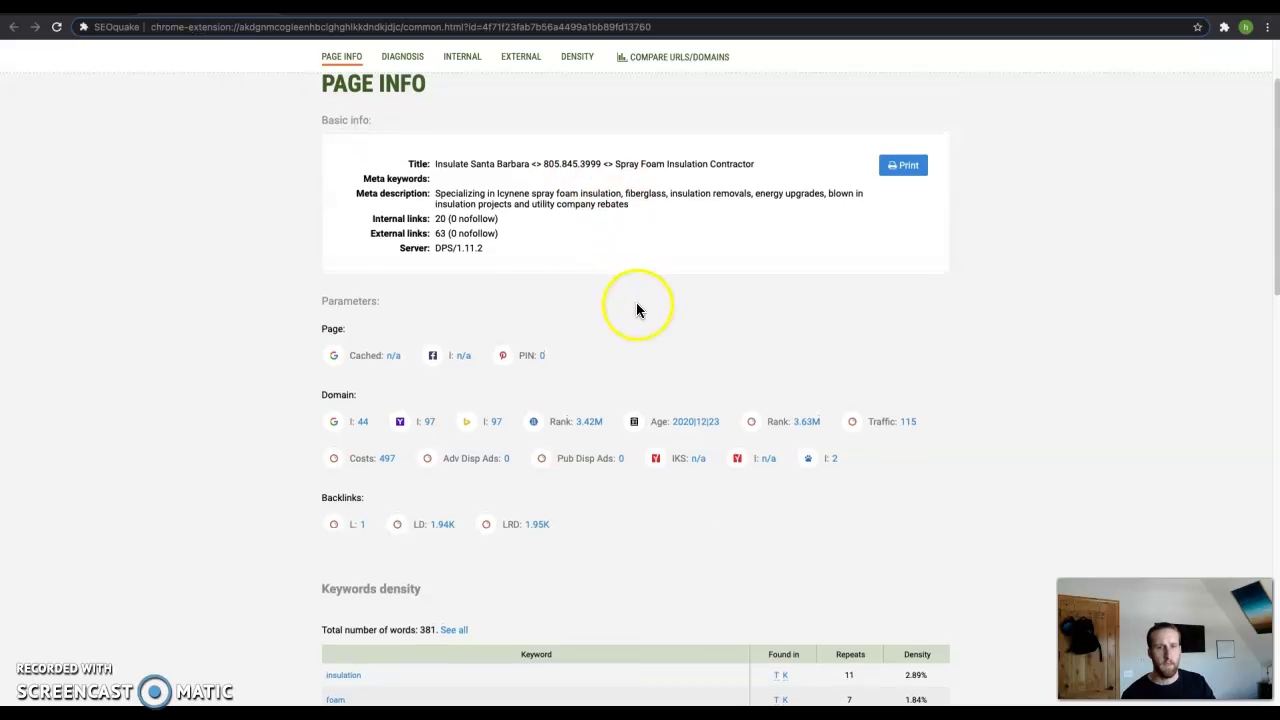
scroll(637, 302, up, 1)
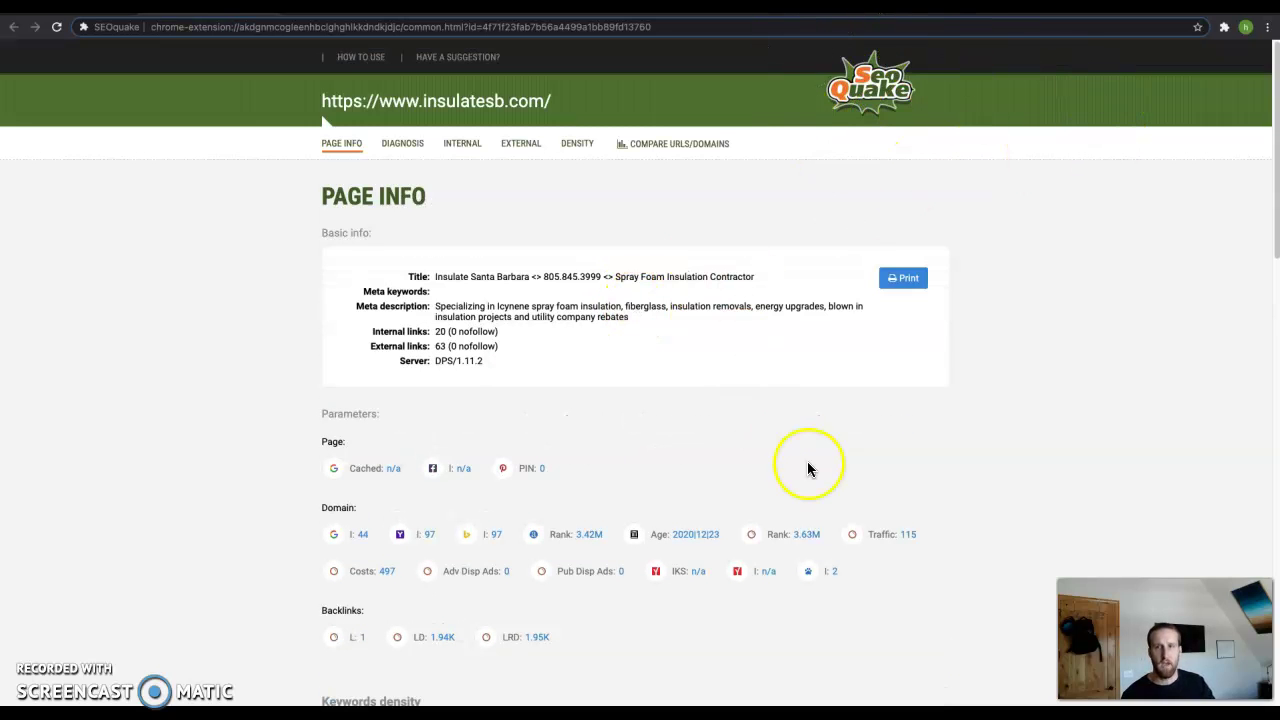
scroll(809, 468, down, 4)
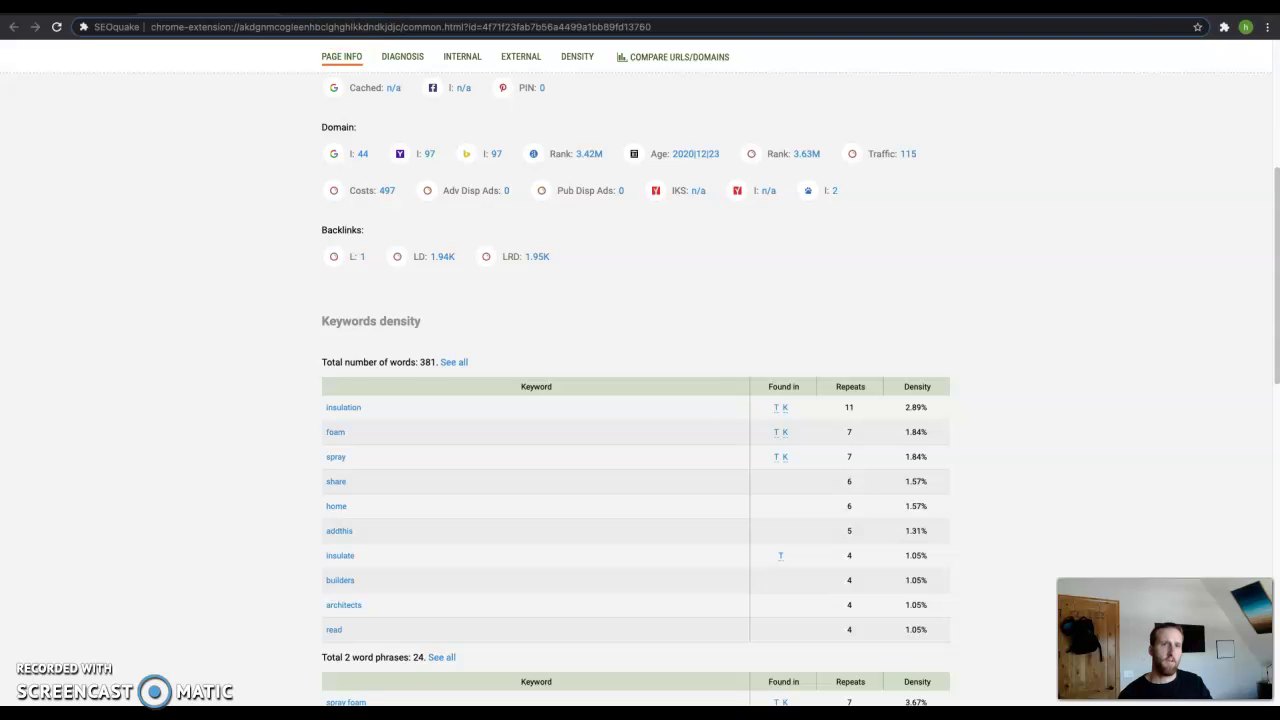
Show TruTeam Santa Barbara's SEOquake density: 1,723 words, 'insulation' 4.99%, 'contractors' 3.19%.
key(ctrl+w)
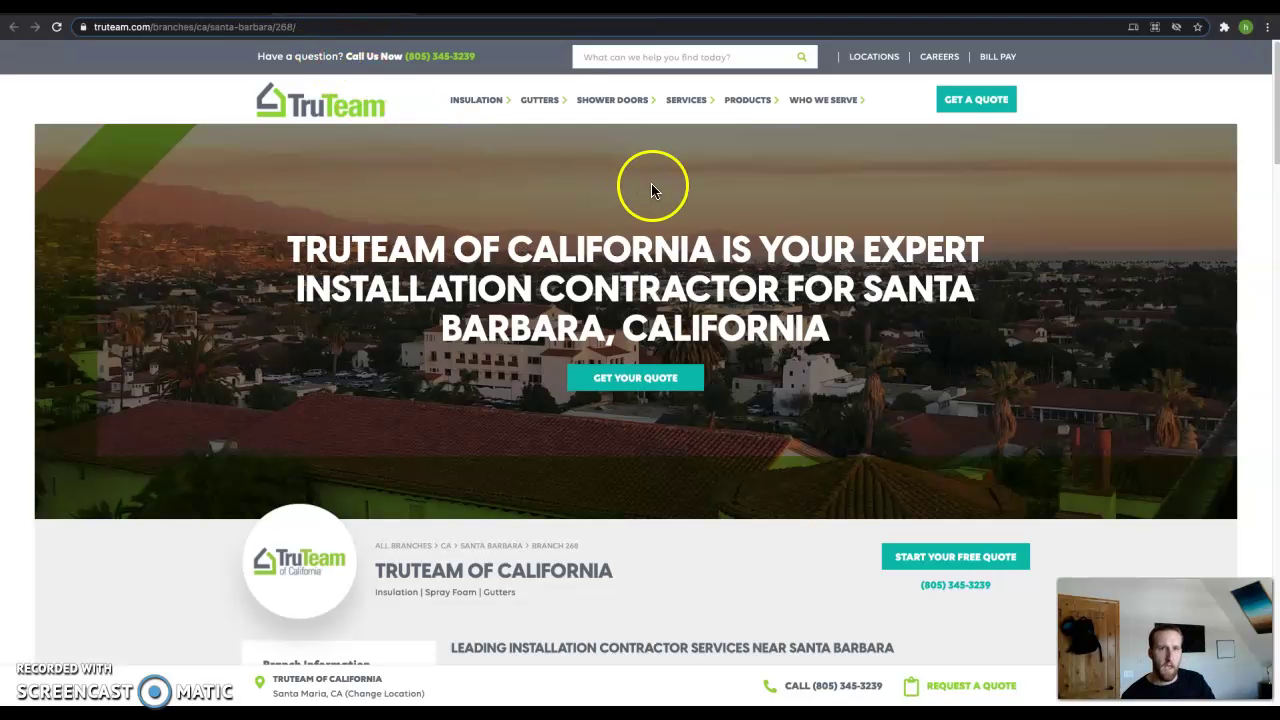
key(ctrl+Tab)
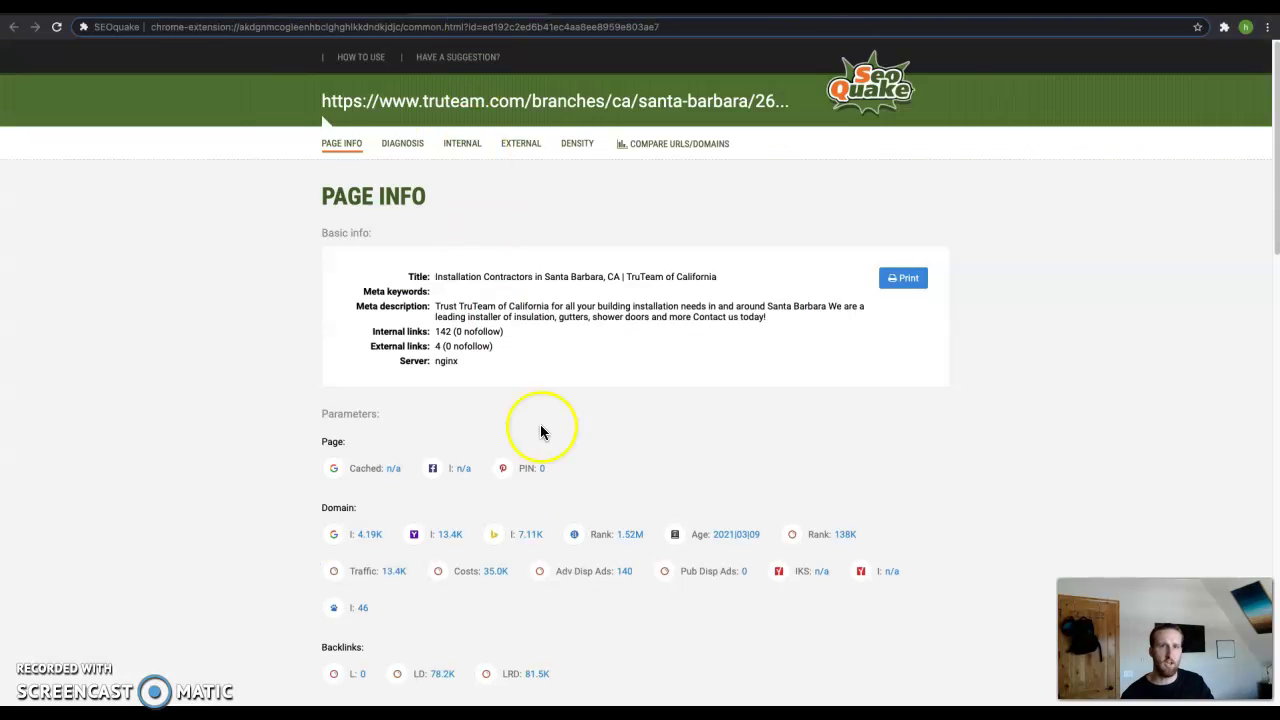
scroll(719, 432, down, 4)
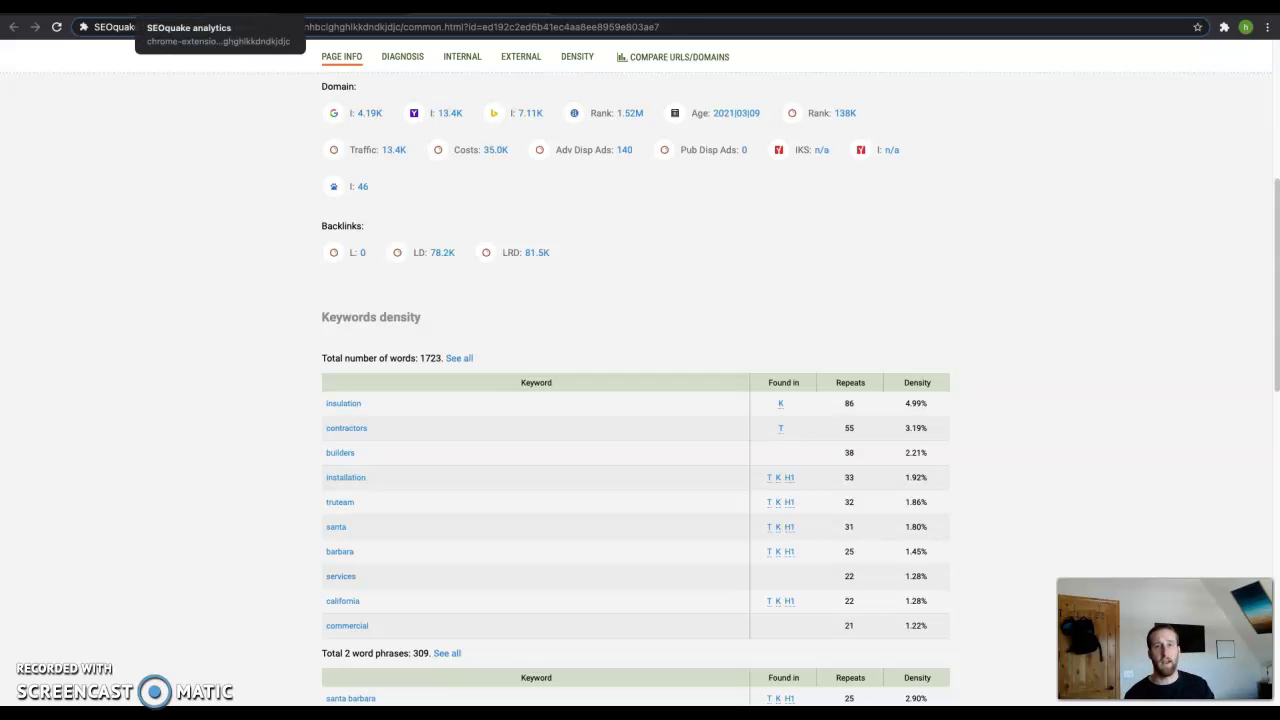
Bring up Google's 'insulation contractors in santa barbara' map pack, with Insulate SB, Inc. listed second.
key(ctrl+w)
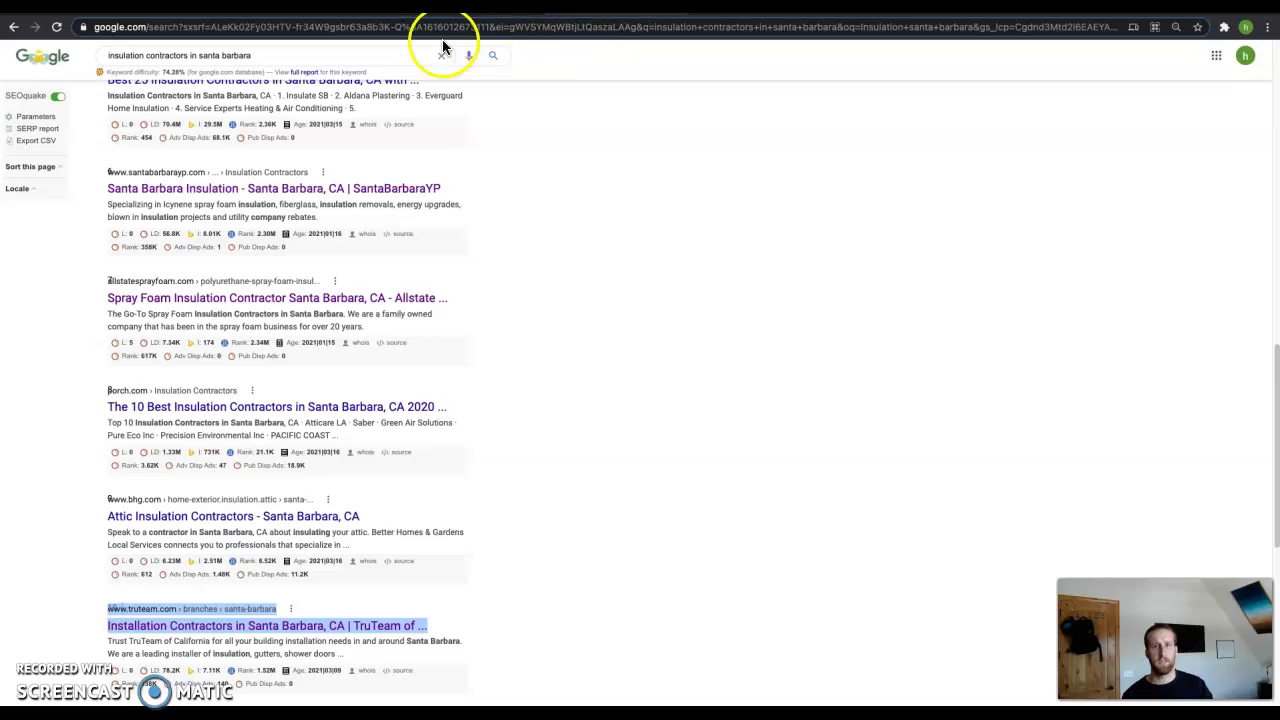
scroll(371, 243, up, 10)
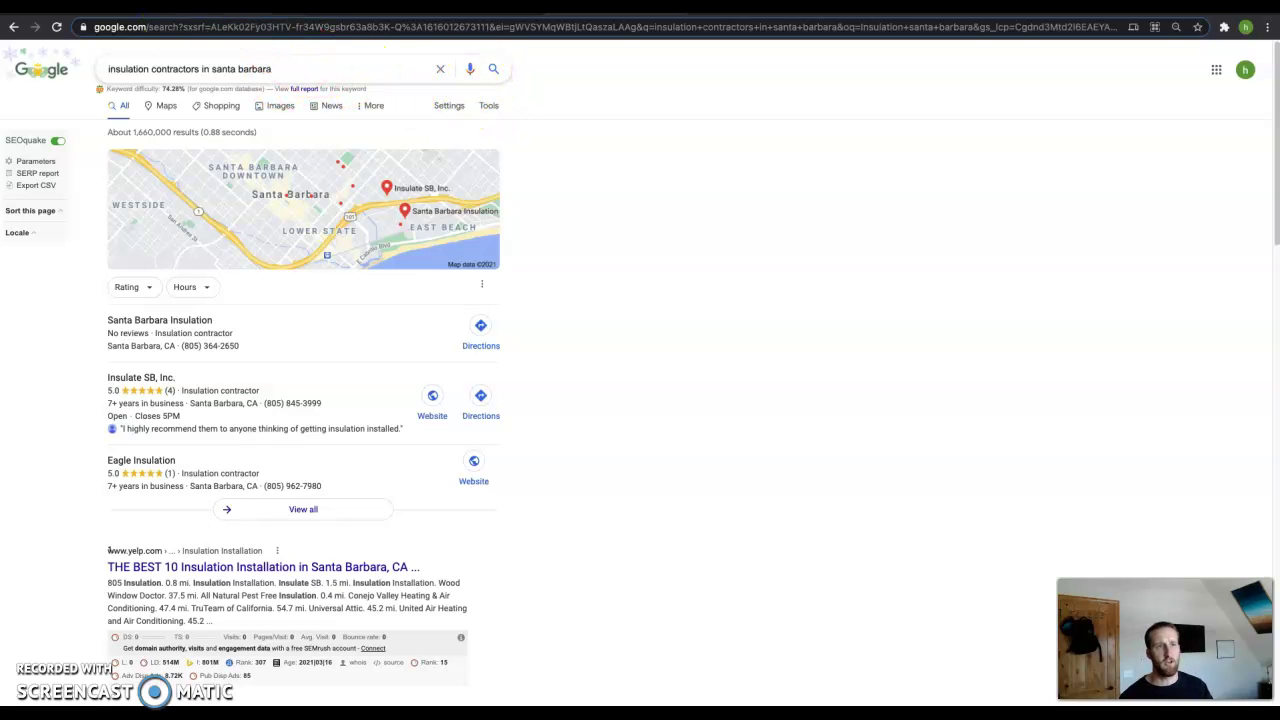
click(314, 76)
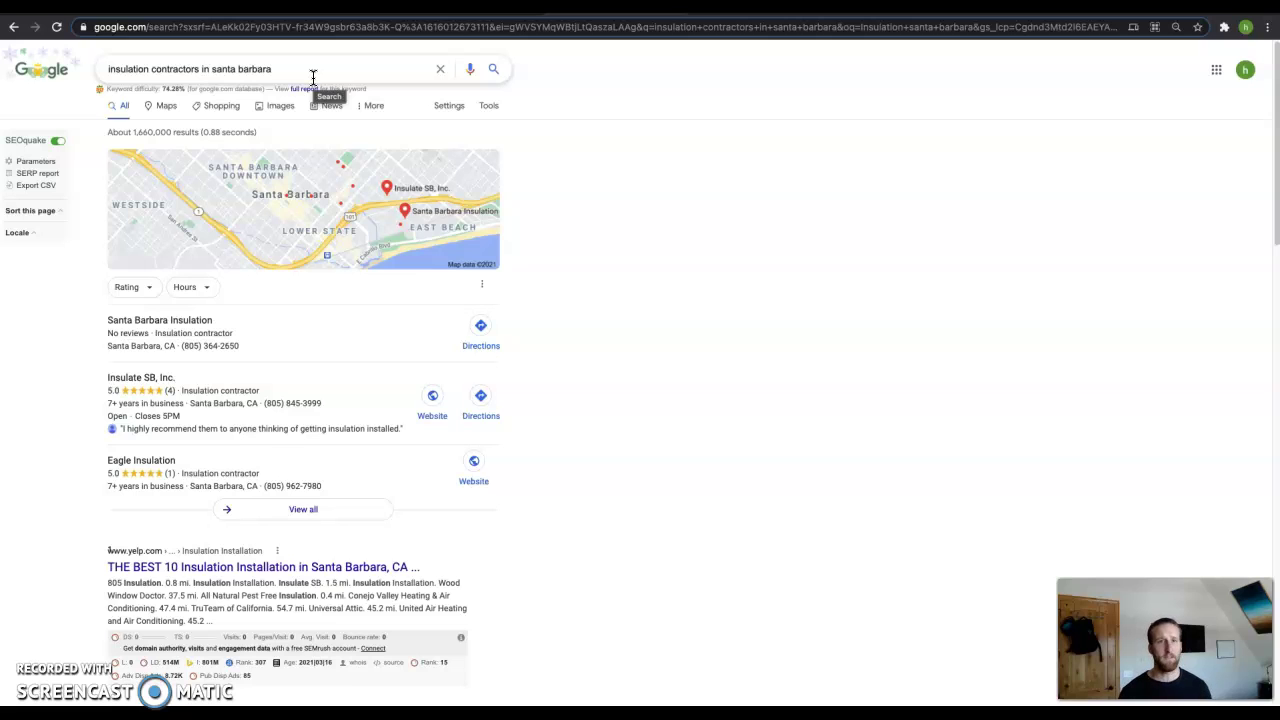
Review insulatesb.com's 381-word density and two-word phrases like 'spray foam', then TruTeam's report.
mouse_move(277, 37)
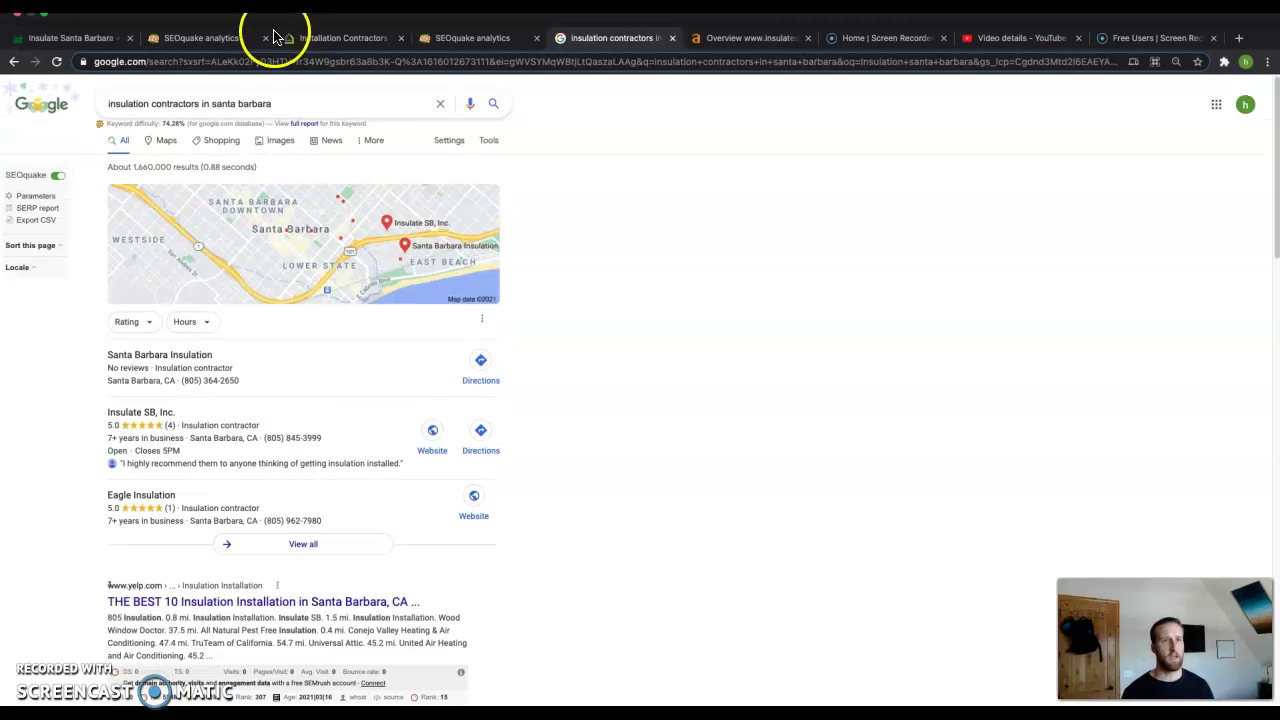
click(224, 44)
scroll(523, 406, down, 3)
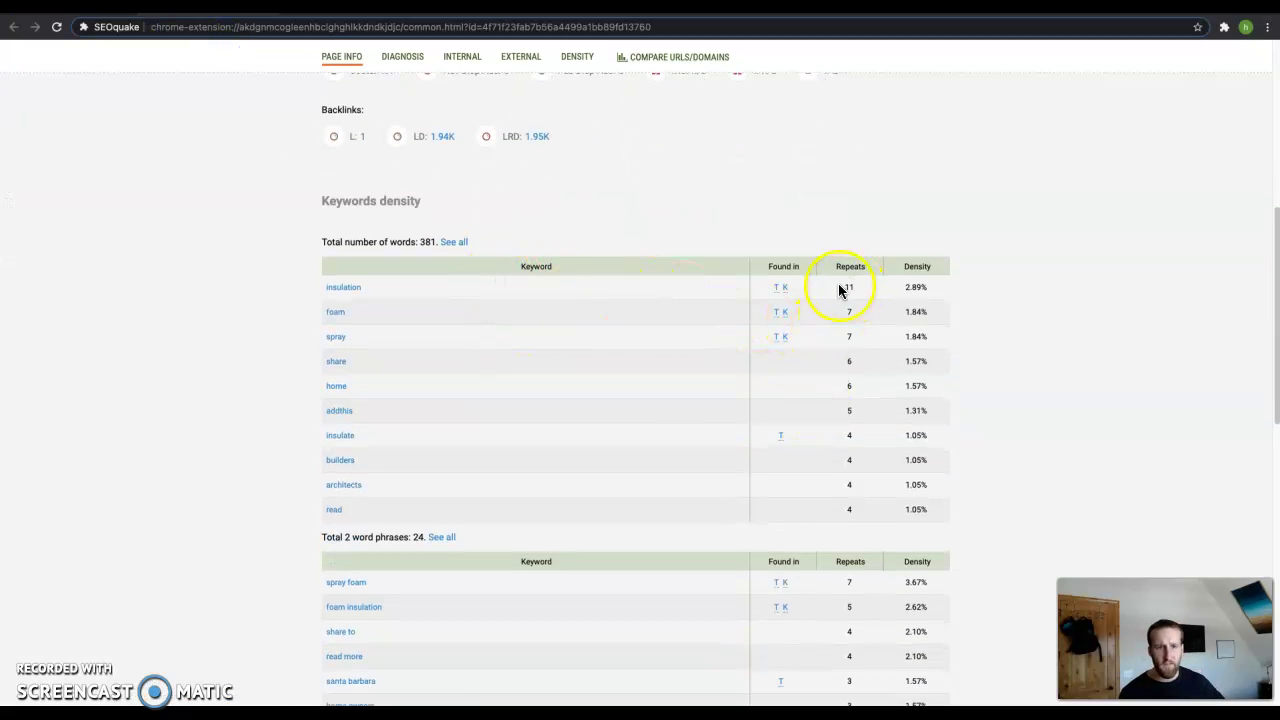
scroll(785, 458, down, 1)
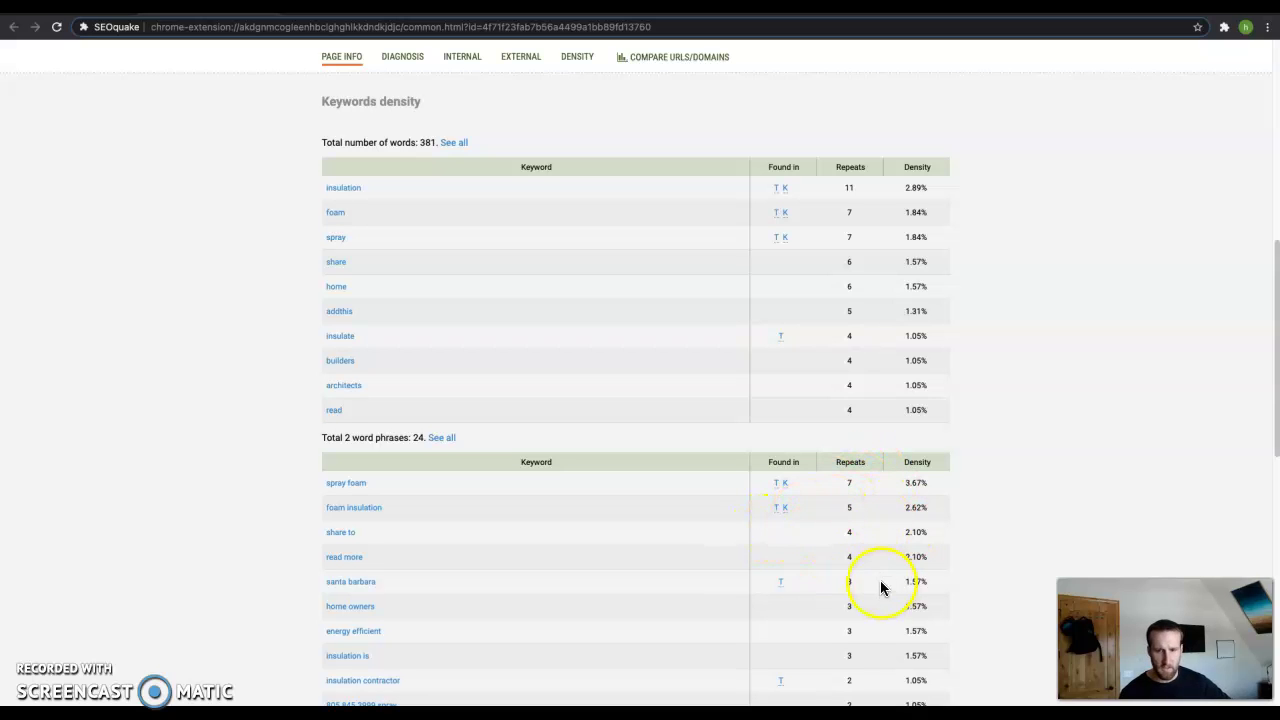
scroll(878, 585, down, 1)
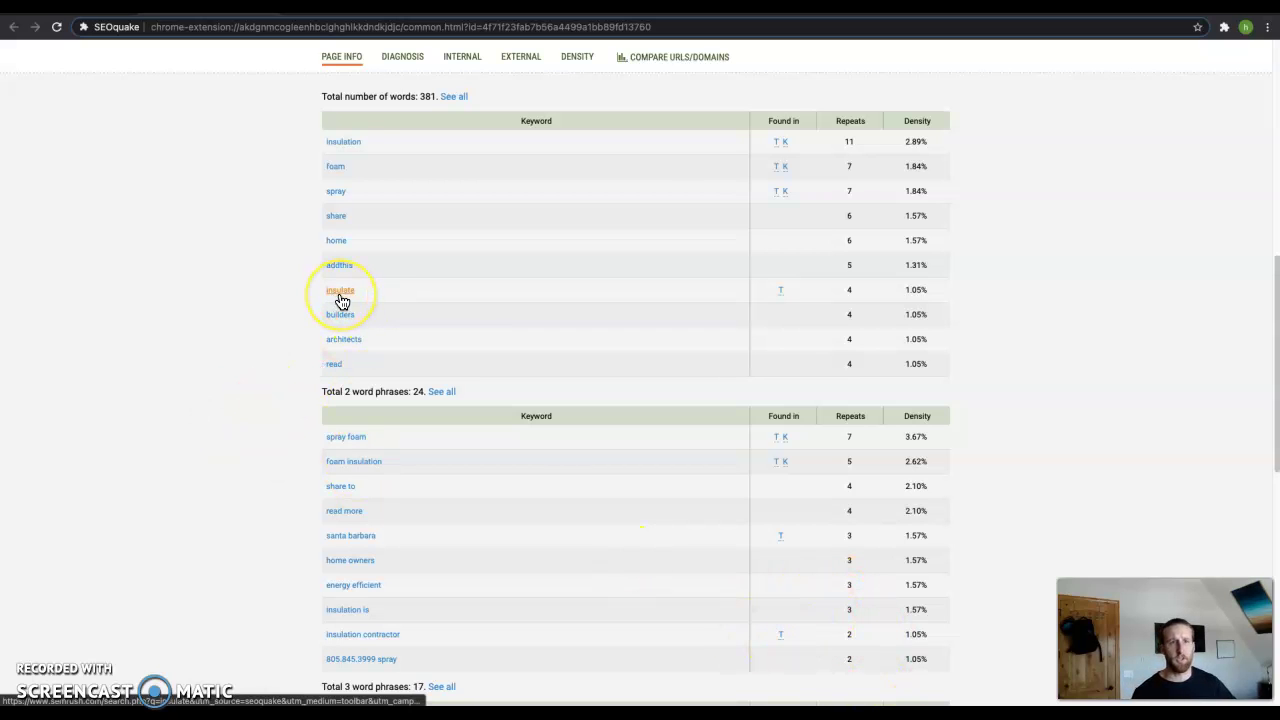
mouse_move(385, 45)
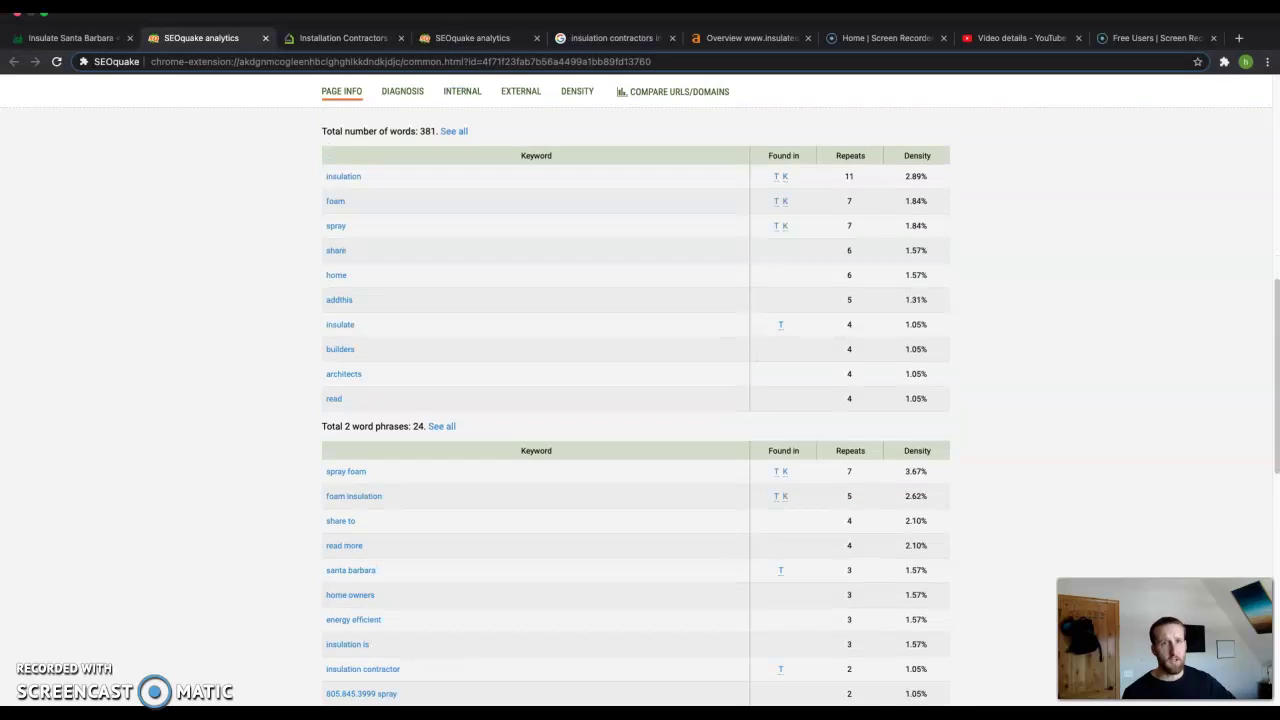
click(487, 43)
Scroll TruTeam's density tables: 'insulation' 86 repeats, 'santa' 31 (1.80%), 'barbara' 25 (1.45%).
scroll(1070, 430, down, 4)
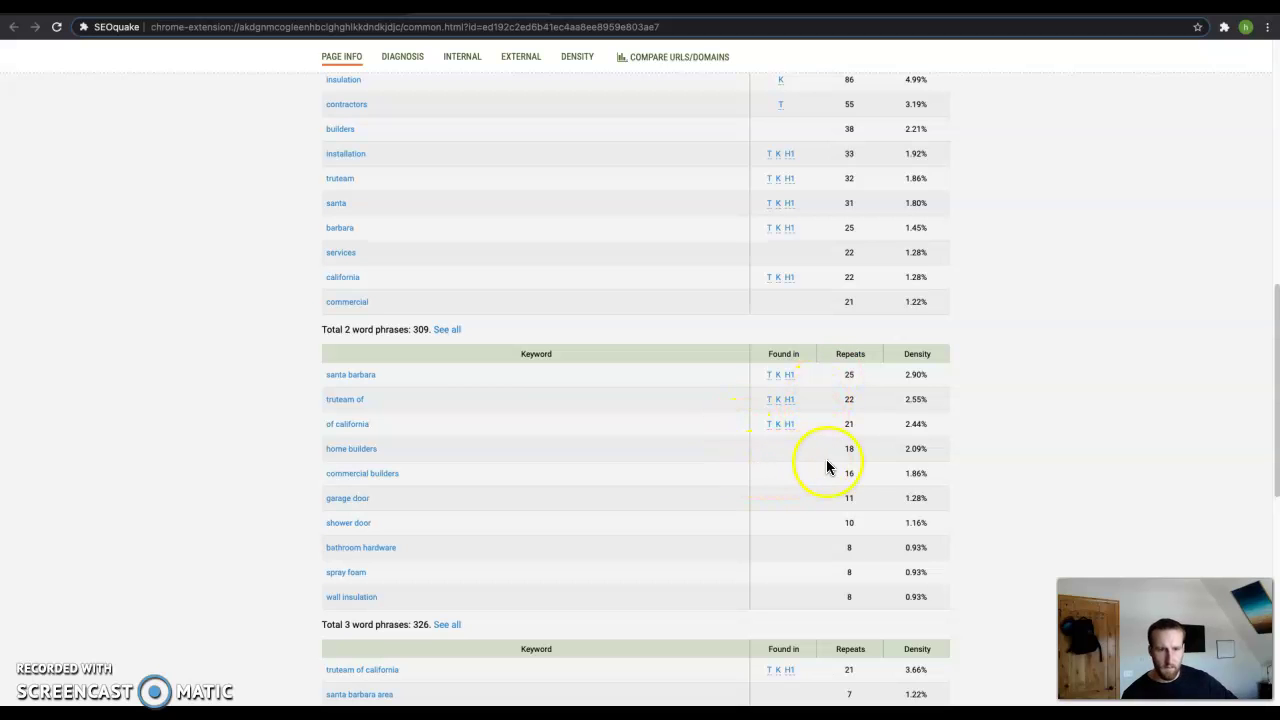
scroll(833, 372, up, 3)
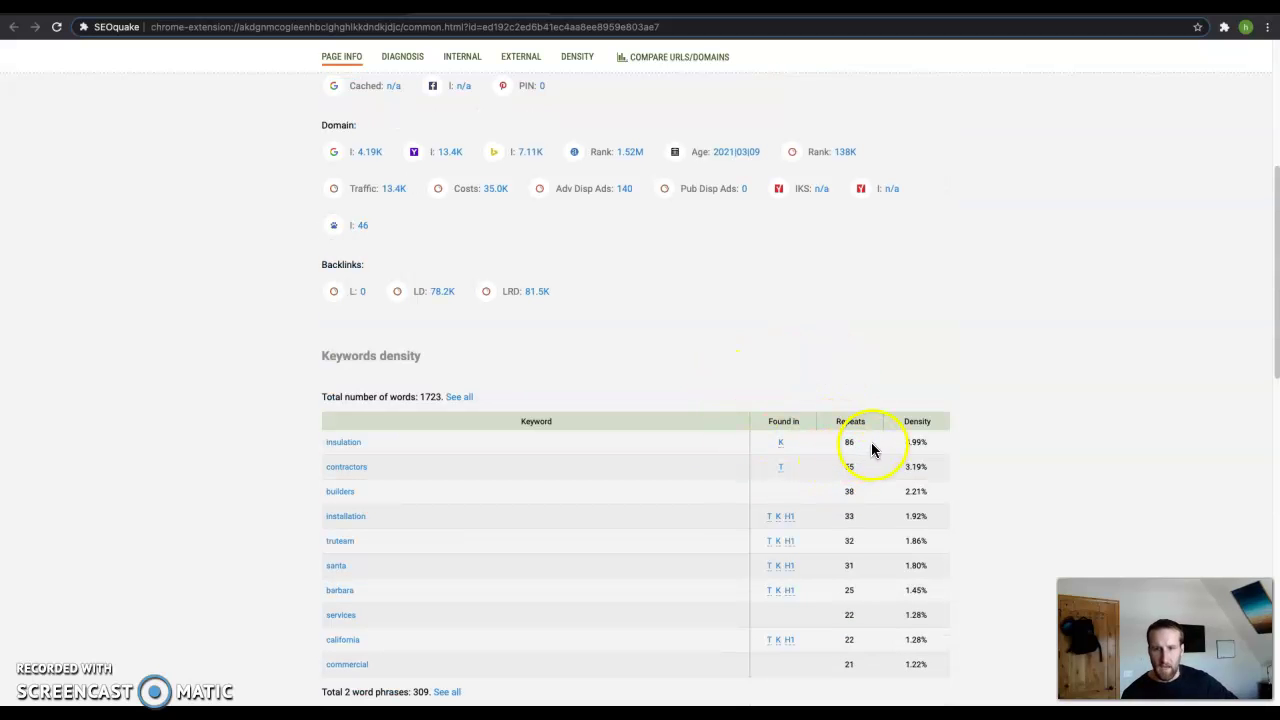
scroll(865, 435, down, 1)
scroll(865, 435, down, 1)
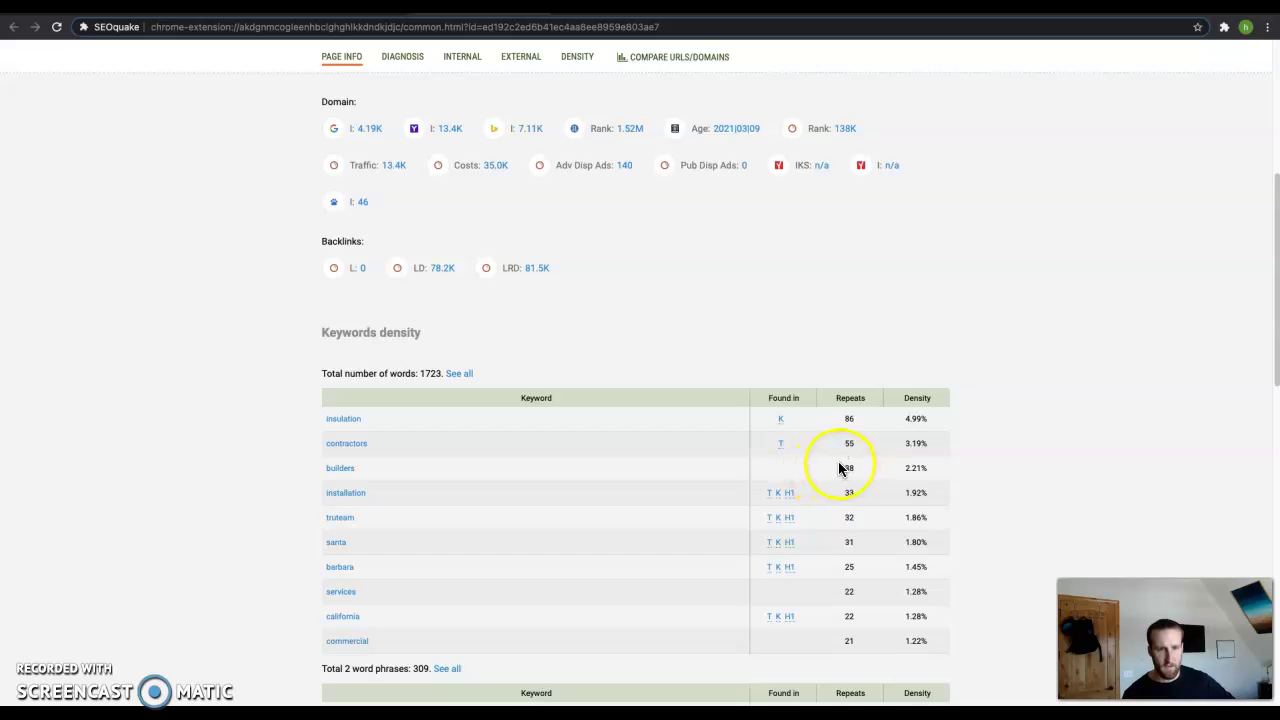
scroll(832, 490, down, 1)
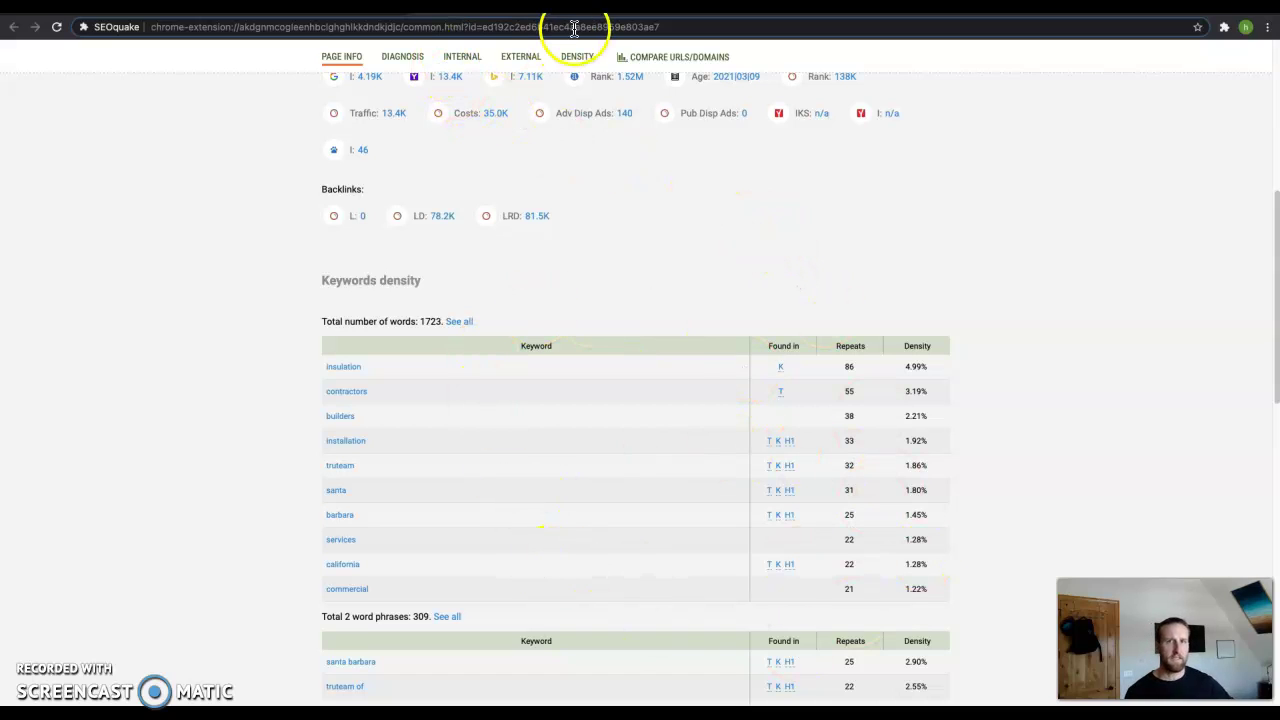
Review the santa barbara insulation map pack and organic listings, with Insulate SB, Inc. second.
key(ctrl+w)
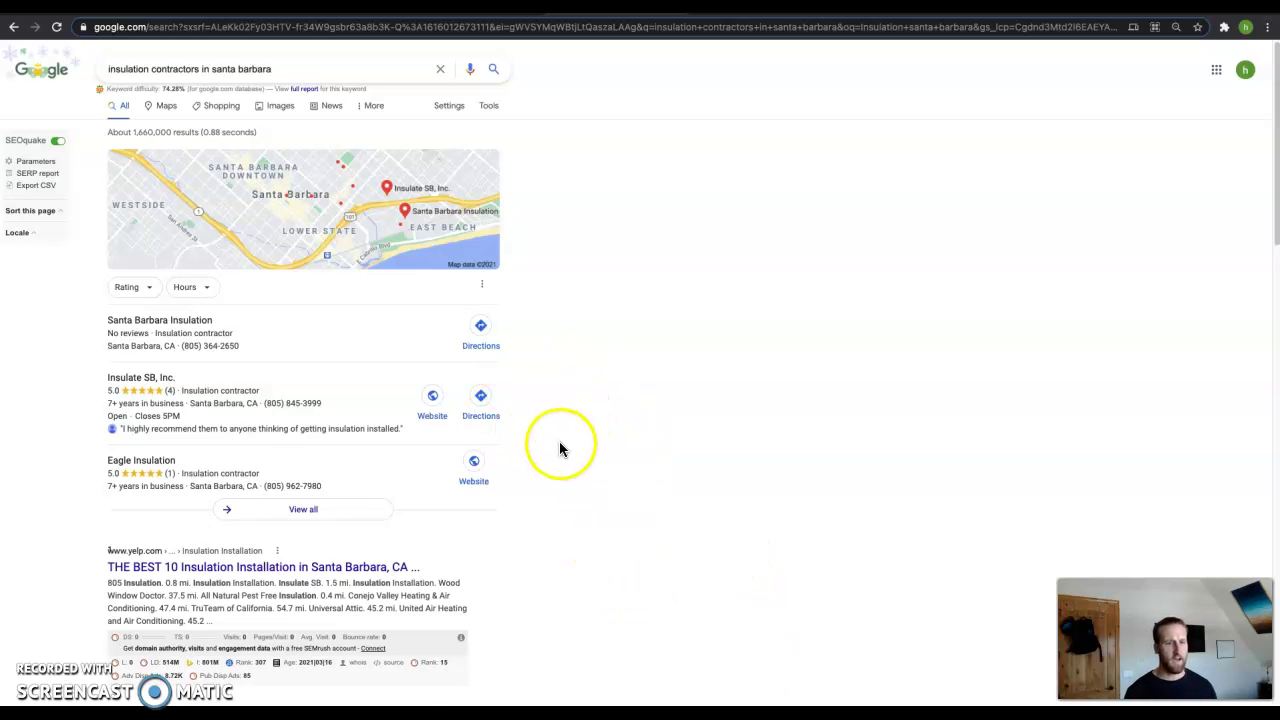
scroll(572, 475, down, 1)
scroll(260, 506, up, 1)
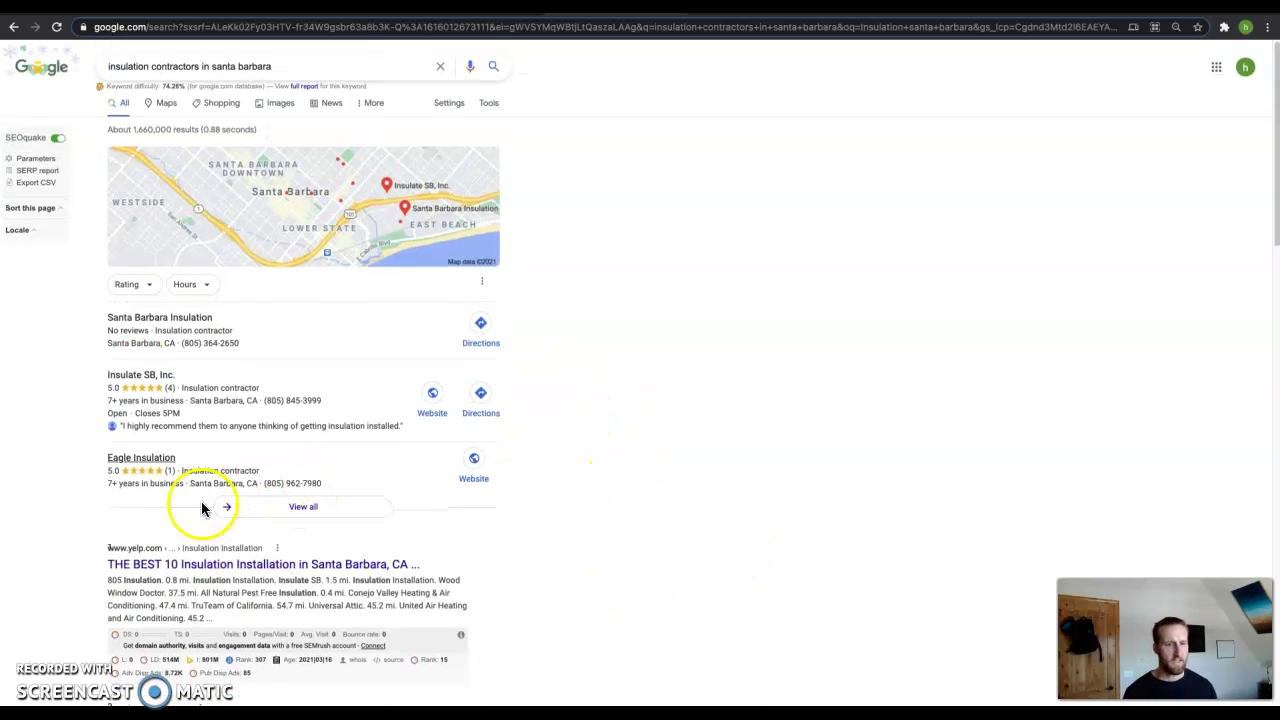
scroll(202, 509, down, 3)
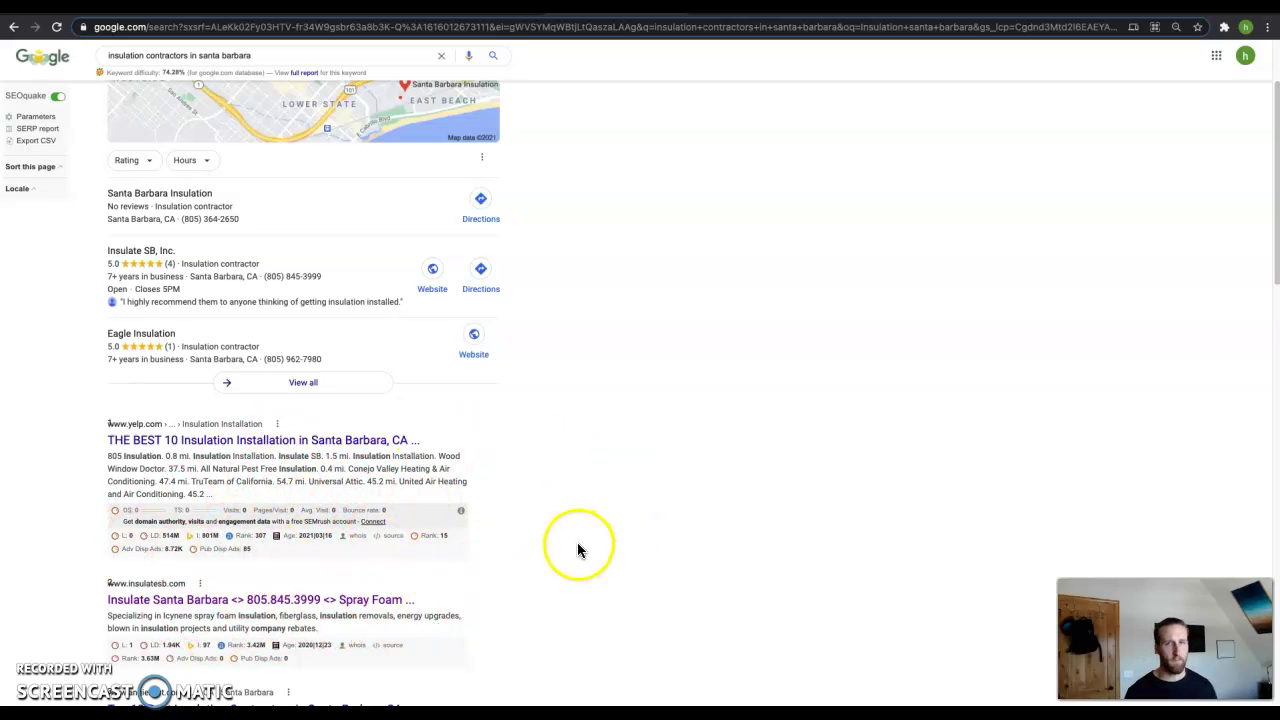
scroll(600, 523, up, 2)
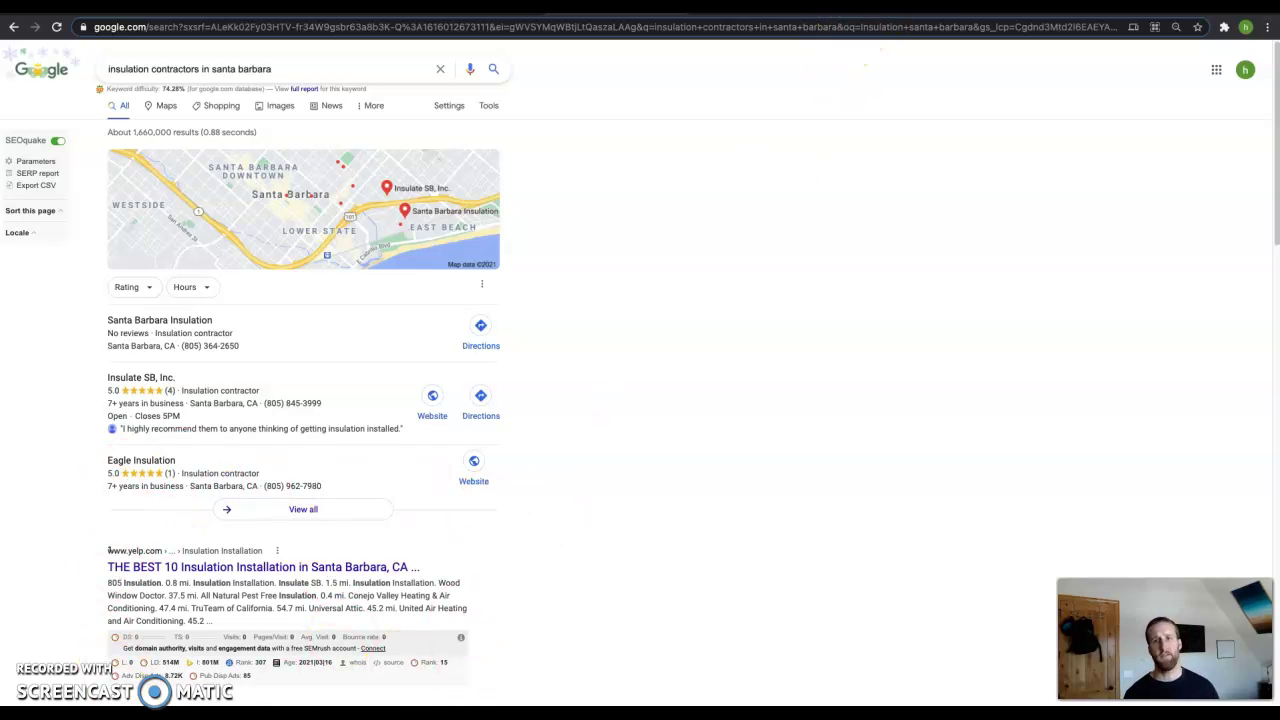
Show Ahrefs' insulatesb.com overview: DR 8, 169 backlinks, 33 referring domains, 122 organic keywords.
key(ctrl+Tab)
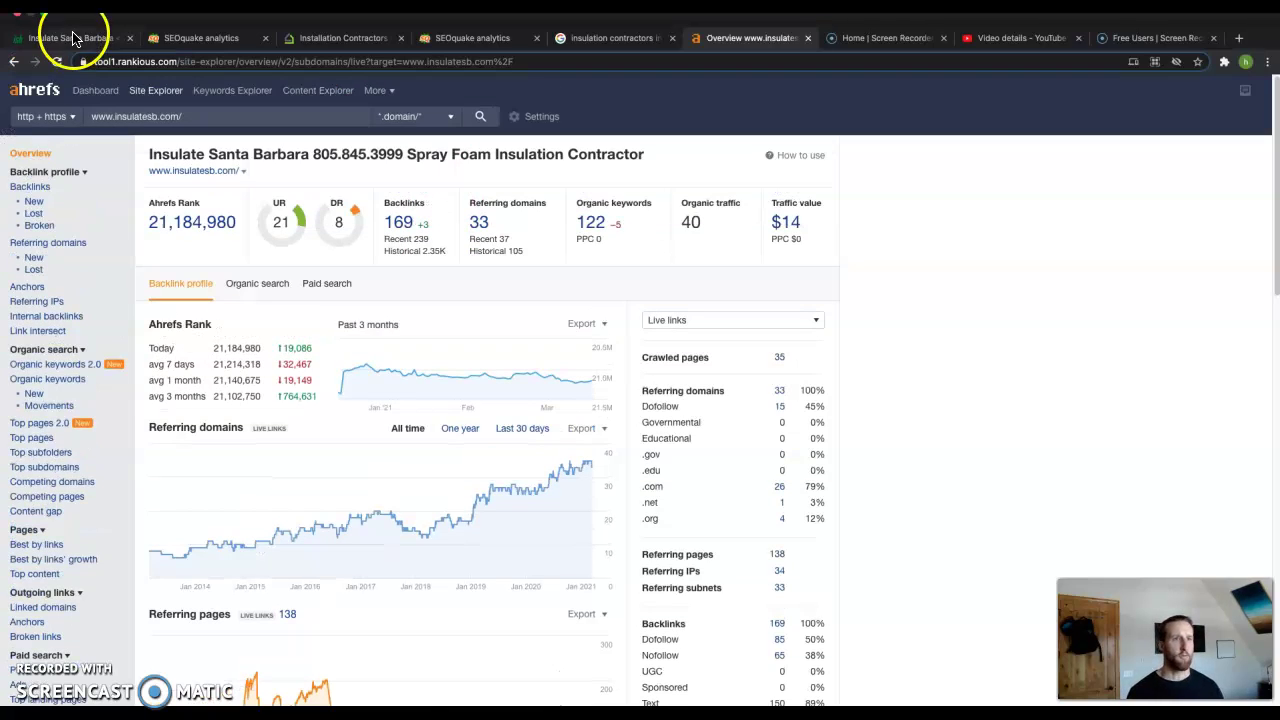
Go back to the Insulate Santa Barbara homepage tab.
click(73, 38)
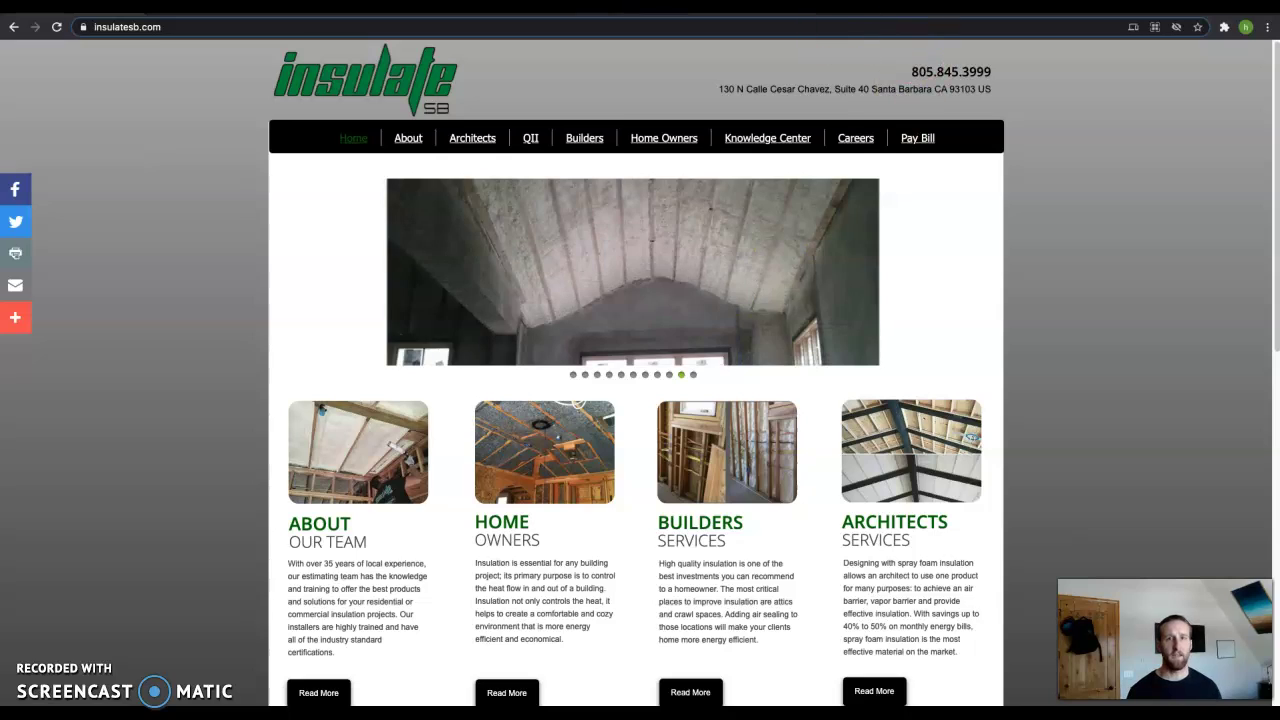
Review the full Google results, with insulatesb.com listed beside Angie's List and HomeAdvisor.
key(ctrl+Tab)
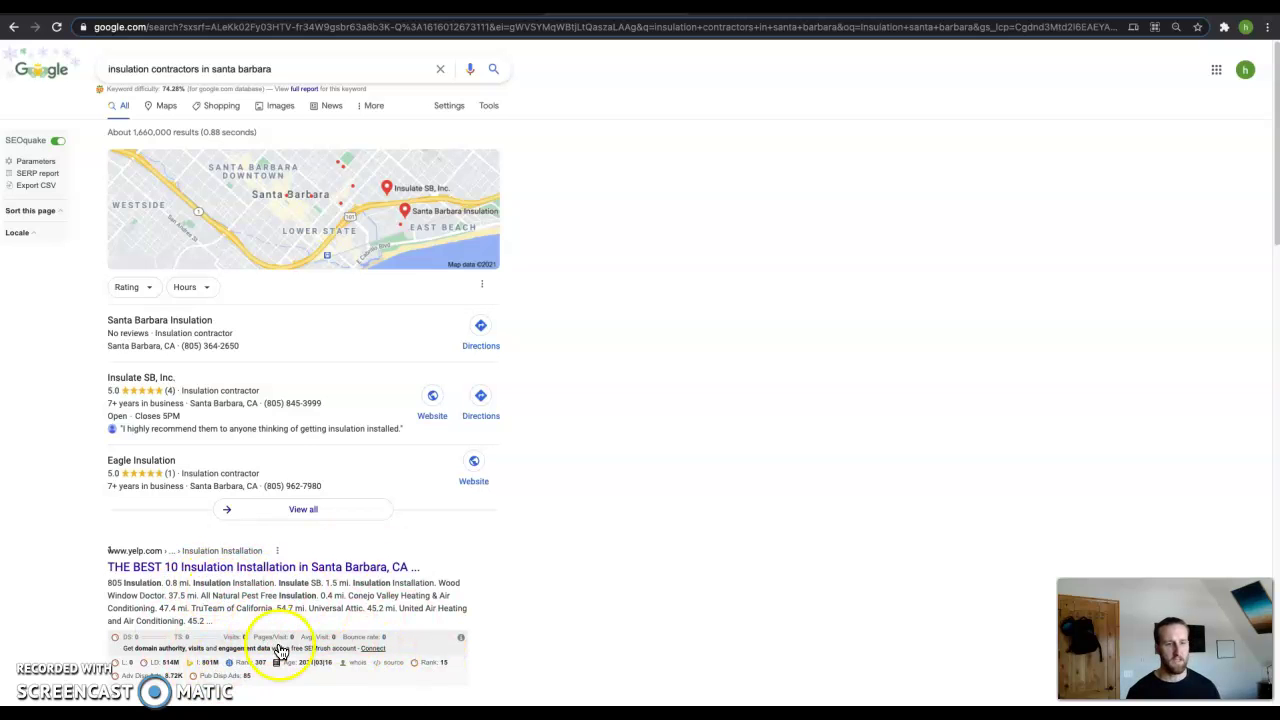
scroll(273, 645, down, 10)
scroll(273, 645, down, 3)
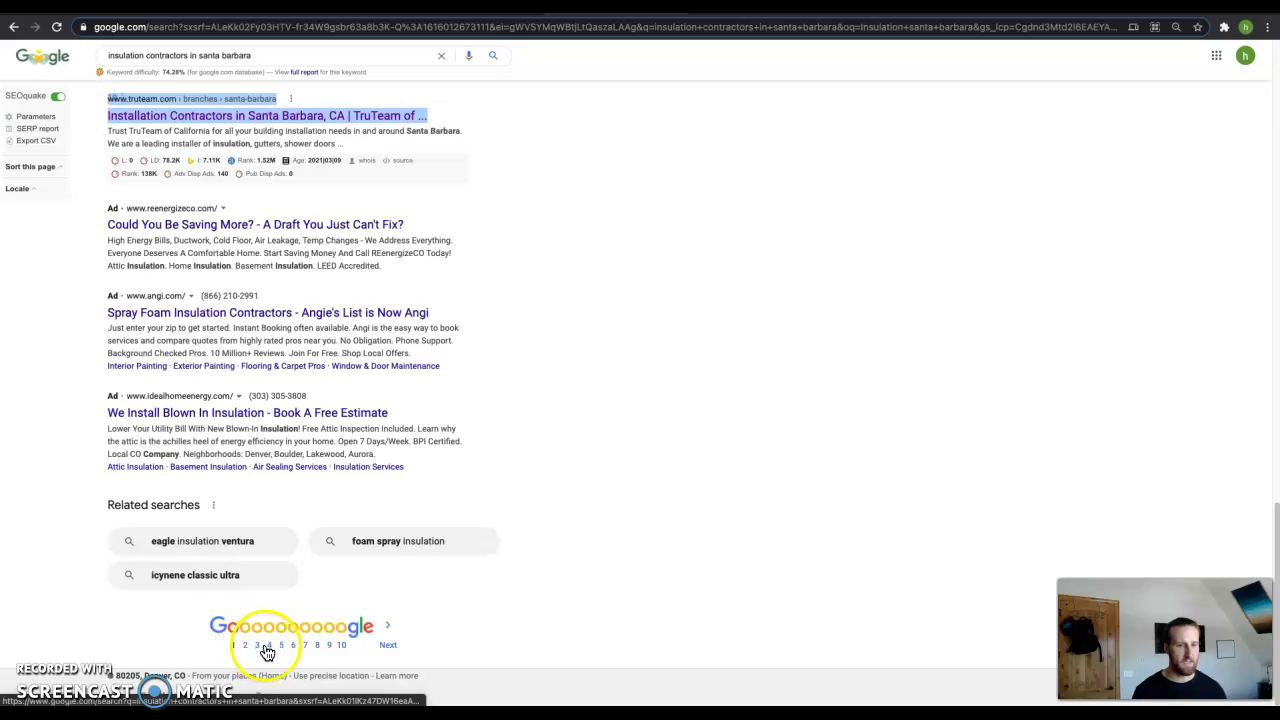
scroll(572, 491, up, 15)
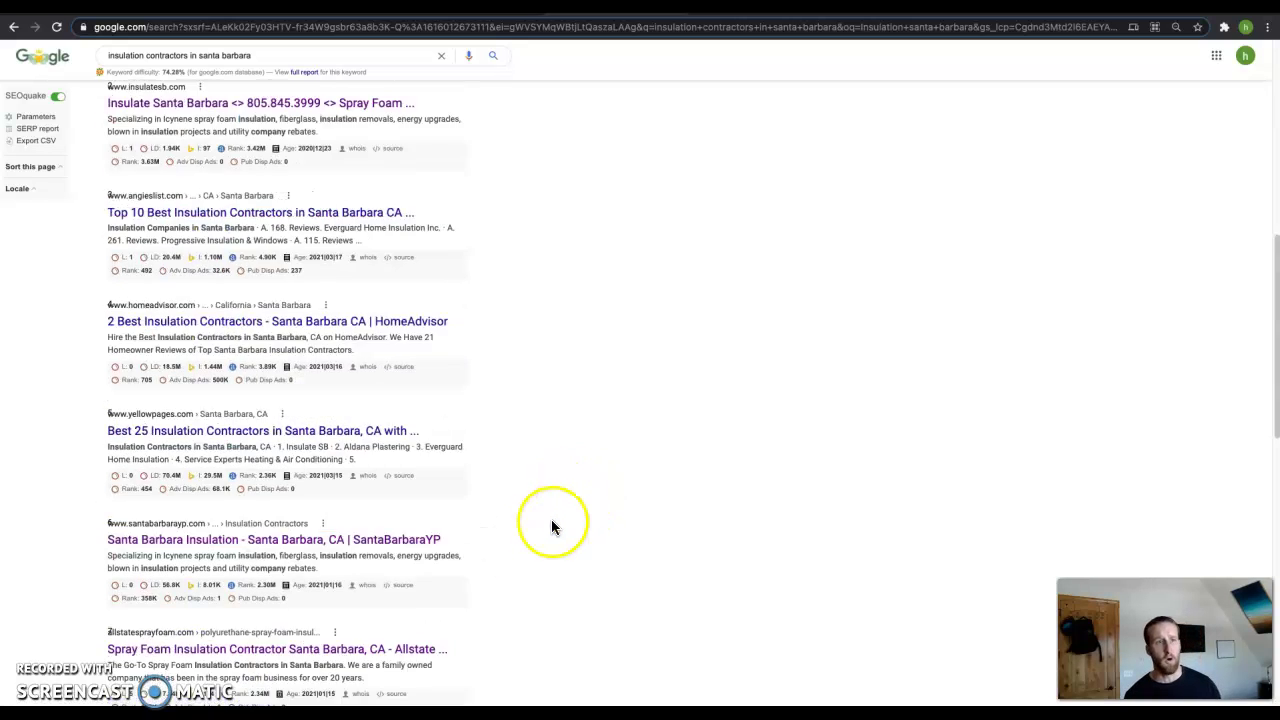